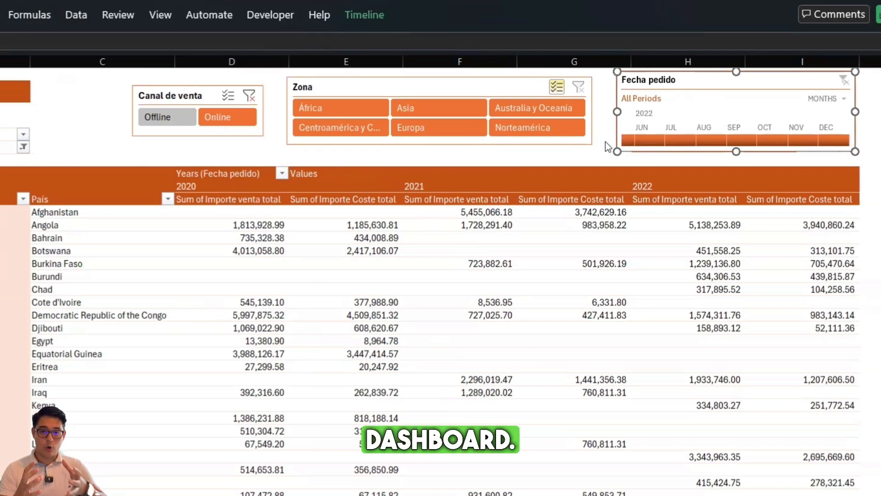
Insert a new worksheet directly before the Pivot sheet
{"action": "left_click", "coordinate": [99, 134]}
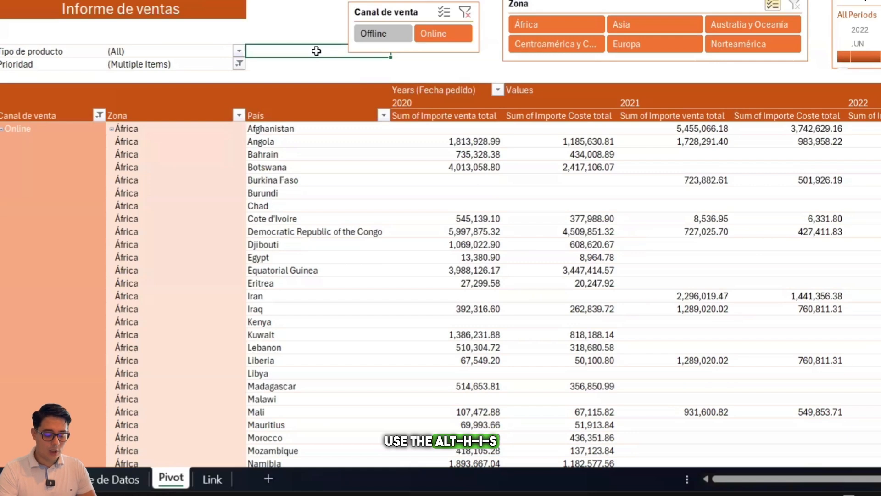
{"action": "key", "text": "alt+h"}
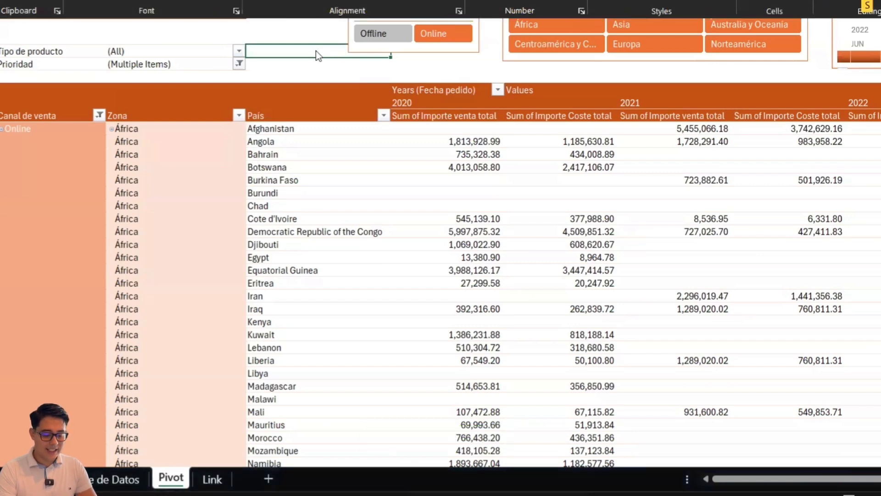
{"action": "key", "text": "i"}
{"action": "key", "text": "s"}
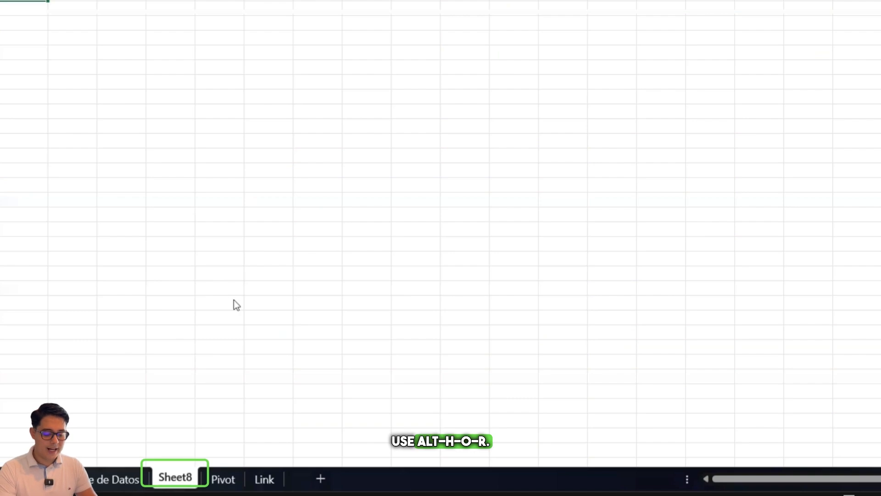
Rename the new worksheet as Graficos
{"action": "key", "text": "alt+h"}
{"action": "type", "text": "or"}
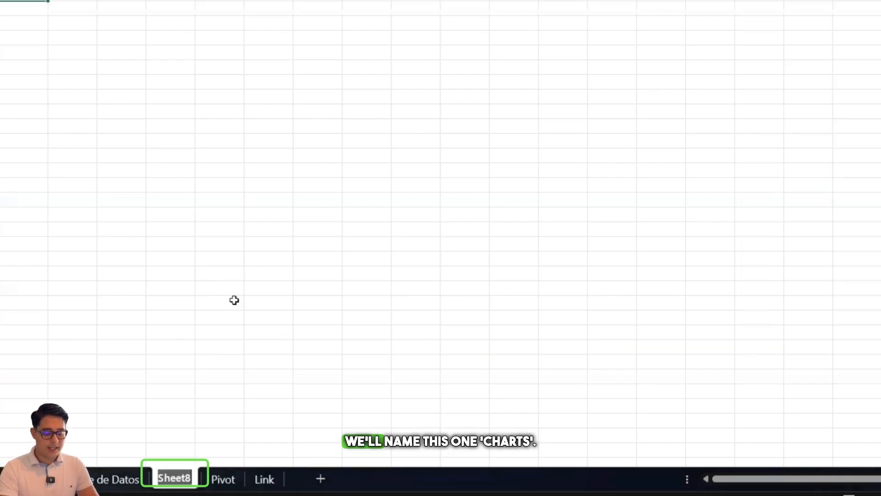
{"action": "type", "text": "Graficos"}
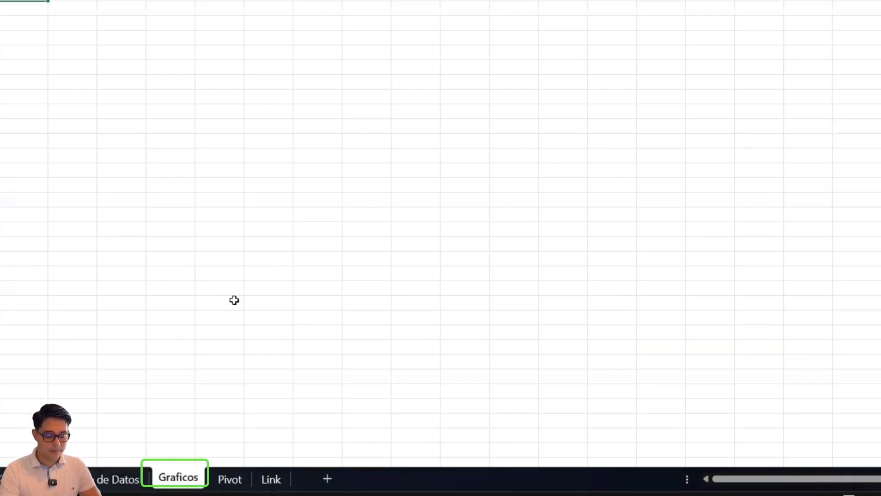
{"action": "key", "text": "Return"}
{"action": "left_click", "coordinate": [345, 348]}
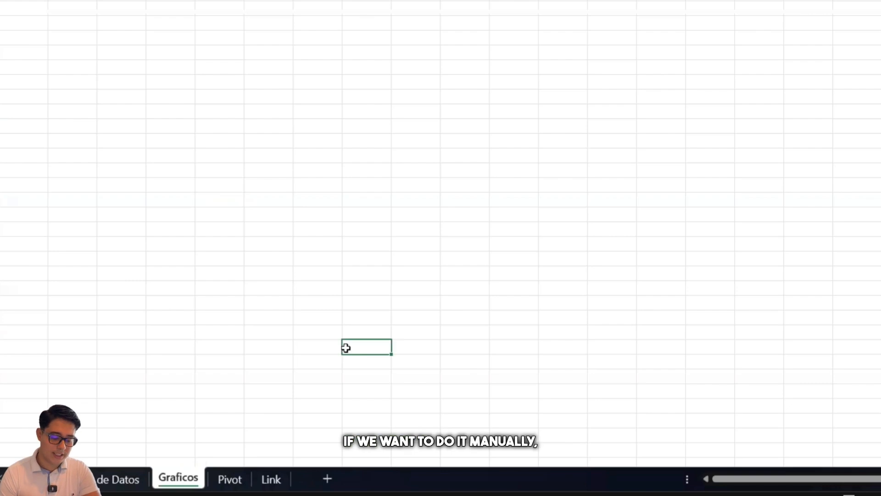
Add an extra worksheet after Graficos and give it the placeholder name dslfjasdofjasdf
{"action": "left_click", "coordinate": [329, 482]}
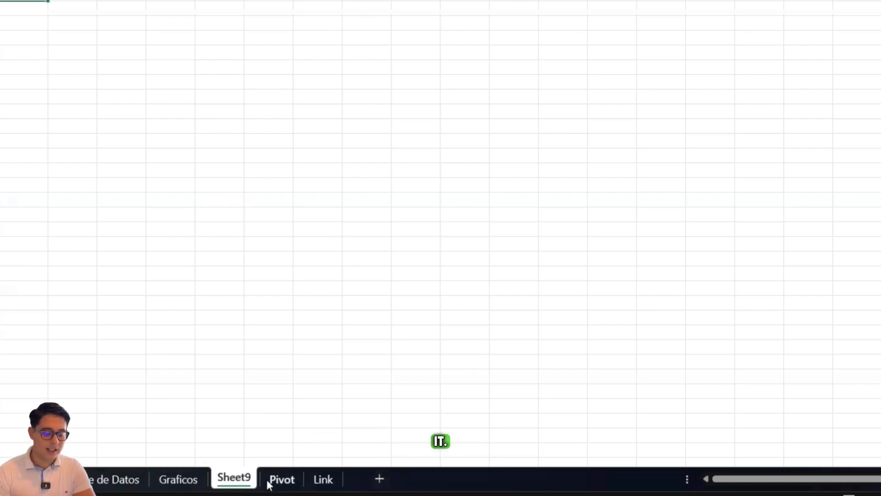
{"action": "double_click", "coordinate": [243, 477]}
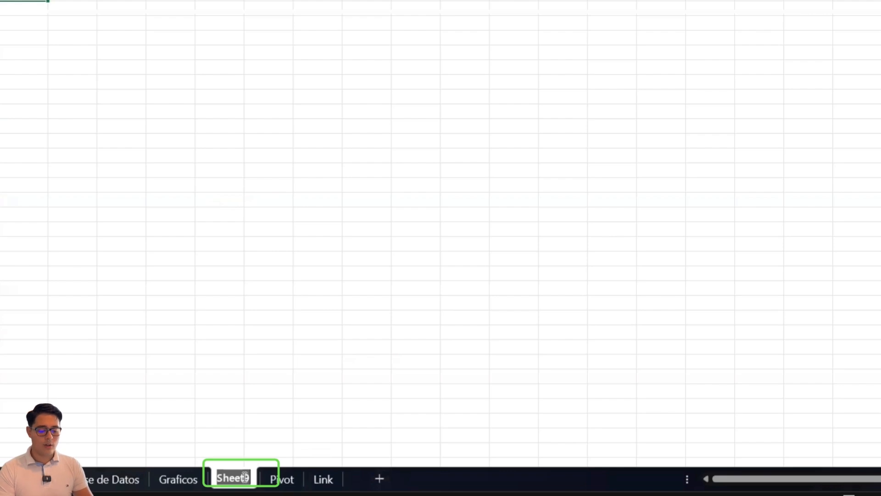
{"action": "type", "text": "dslfjasdofjasdf"}
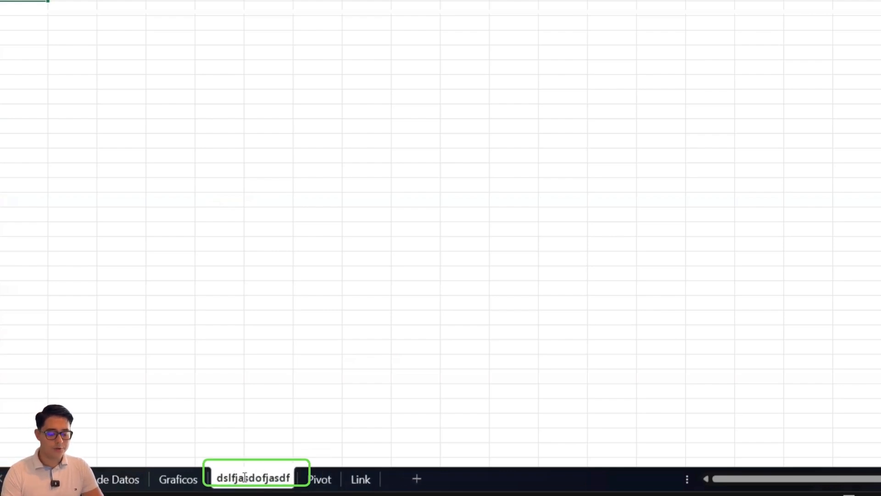
{"action": "left_click", "coordinate": [336, 246]}
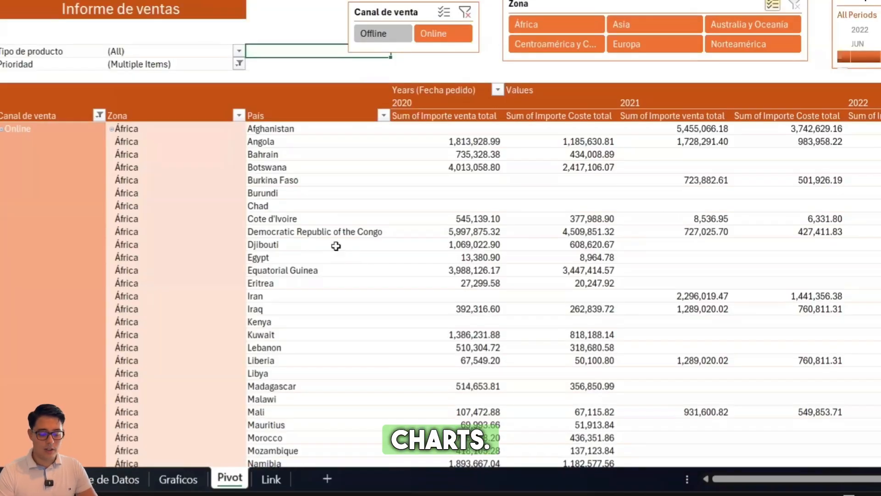
Hide the gridlines on the Graficos sheet, leaving cell B3 selected
{"action": "left_click", "coordinate": [167, 481]}
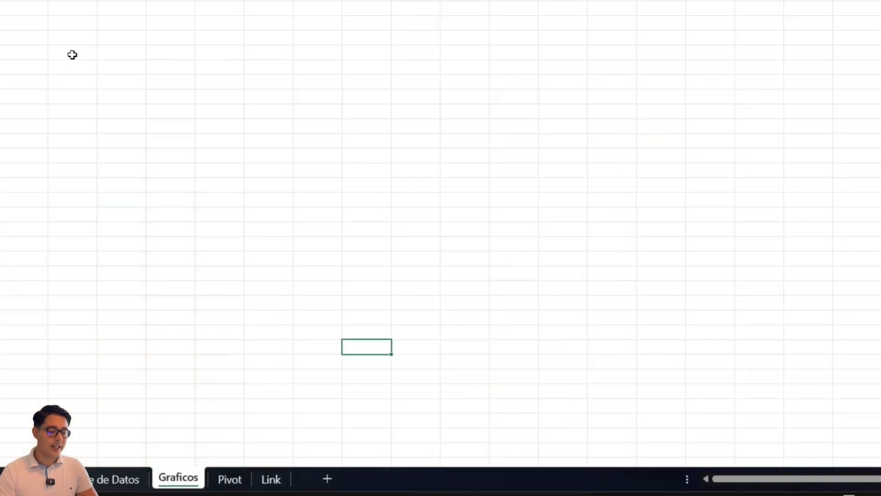
{"action": "left_click", "coordinate": [65, 24]}
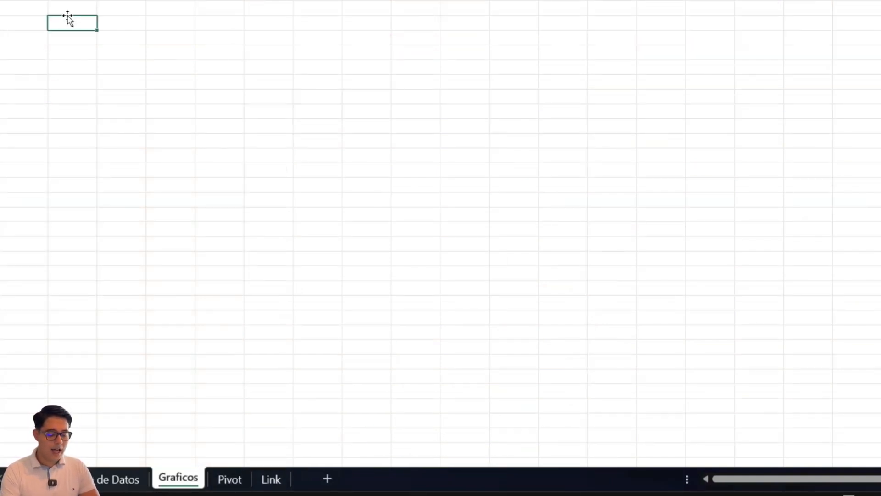
{"action": "key", "text": "alt+w"}
{"action": "key", "text": "v"}
{"action": "key", "text": "g"}
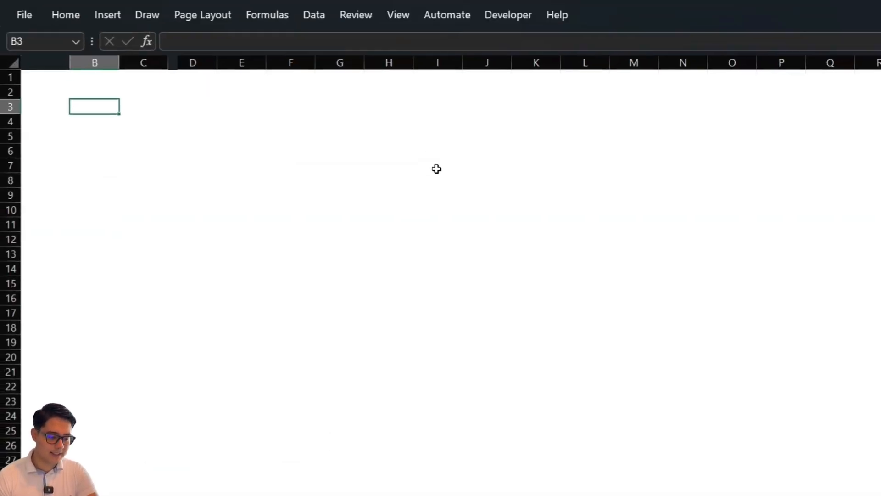
Insert an empty 3-D clustered bar chart on Graficos and place its upper-left corner near cell A3
{"action": "left_click", "coordinate": [117, 21]}
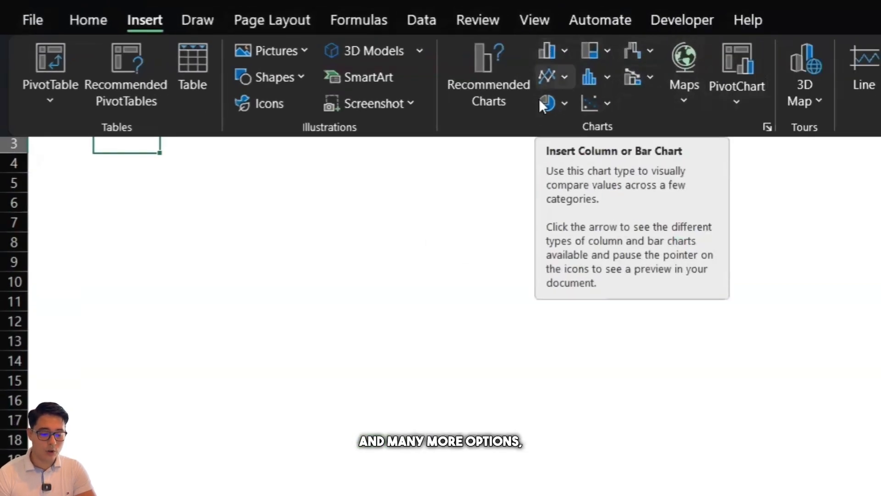
{"action": "left_click", "coordinate": [565, 51]}
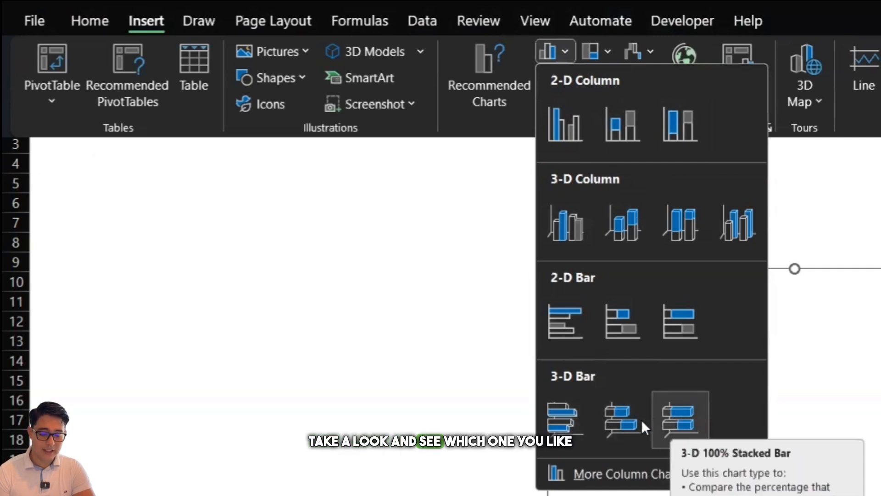
{"action": "left_click", "coordinate": [571, 421]}
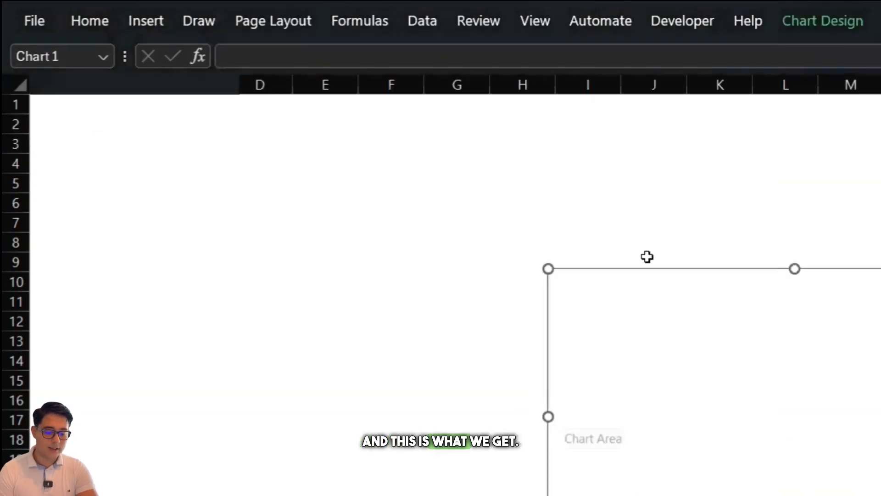
{"action": "left_click_drag", "start_coordinate": [611, 271], "coordinate": [191, 169]}
{"action": "left_click_drag", "start_coordinate": [142, 127], "coordinate": [113, 110]}
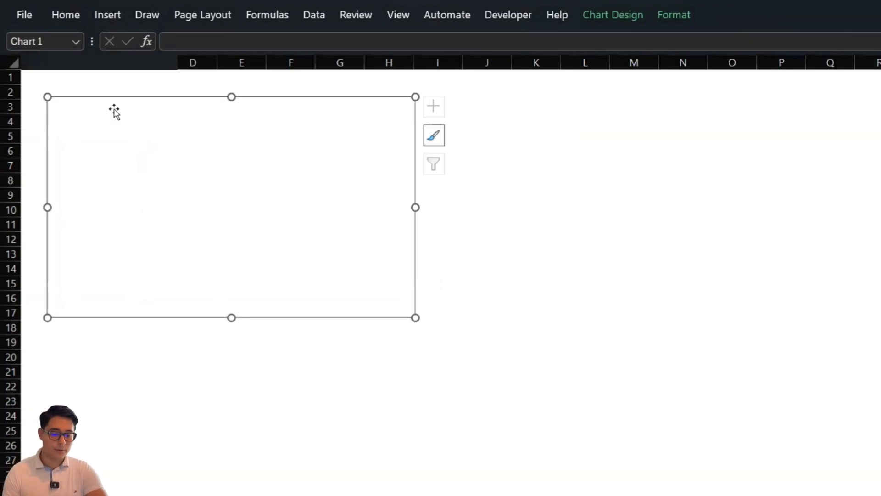
Add a data series to the empty chart, taking its name from cell B2 (Europa) of the Base de Datos sheet
{"action": "left_click", "coordinate": [613, 21]}
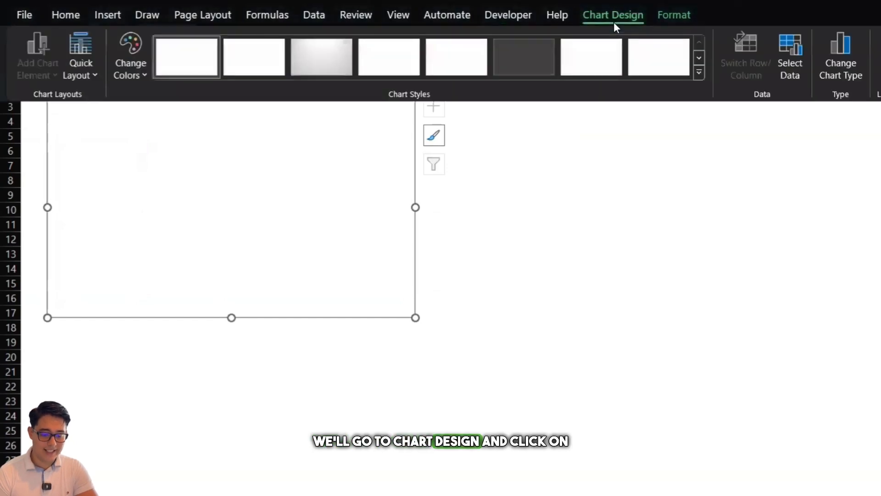
{"action": "left_click", "coordinate": [795, 56]}
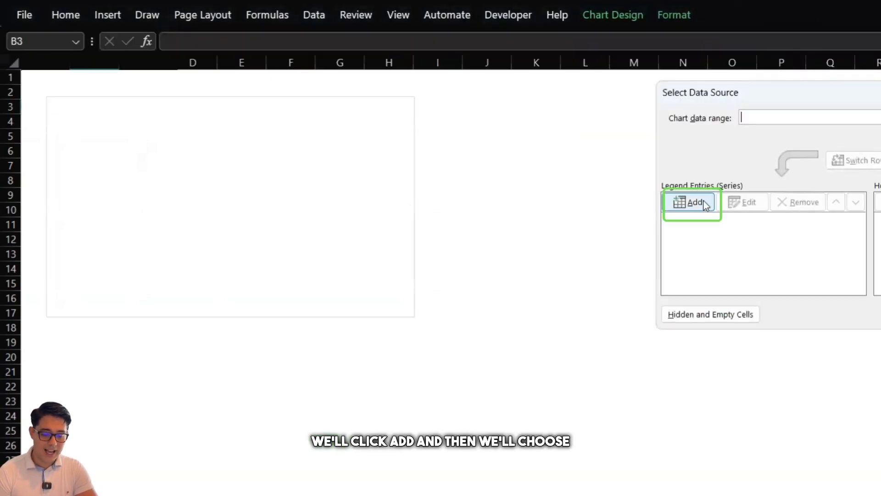
{"action": "left_click", "coordinate": [693, 202]}
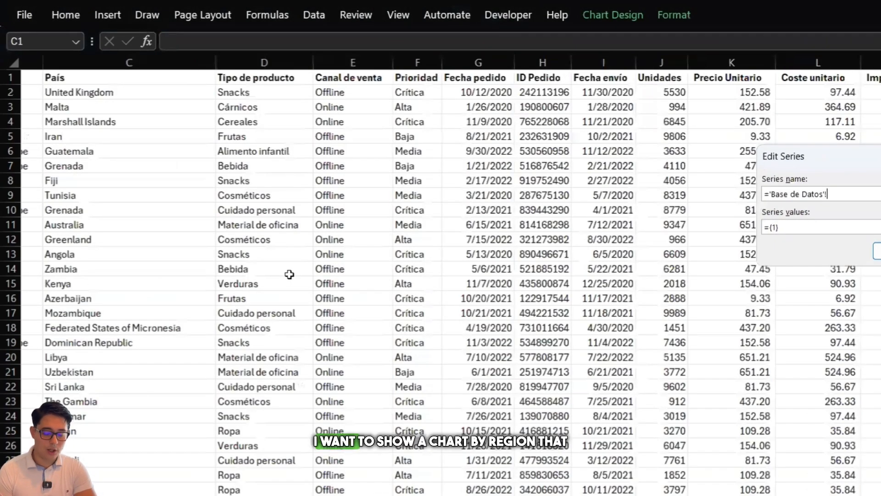
{"action": "scroll", "coordinate": [351, 231], "scroll_direction": "left", "scroll_amount": 2}
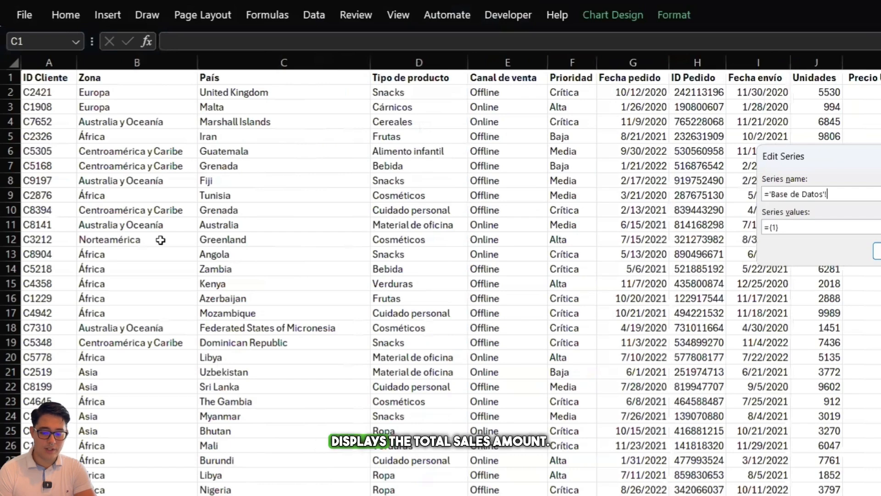
{"action": "scroll", "coordinate": [655, 210], "scroll_direction": "right", "scroll_amount": 2}
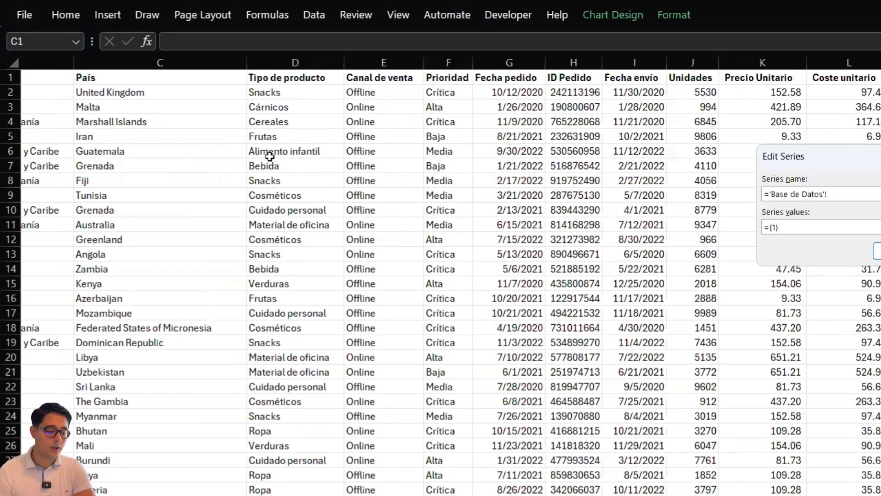
{"action": "scroll", "coordinate": [433, 155], "scroll_direction": "left", "scroll_amount": 2}
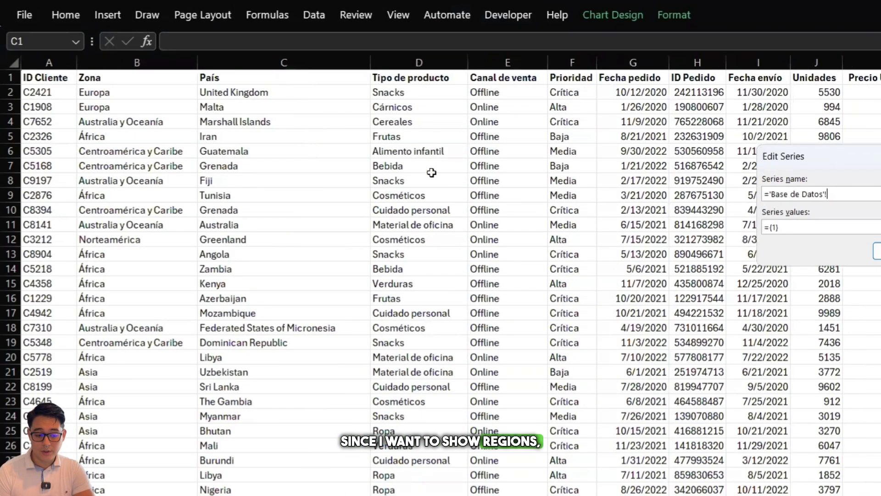
{"action": "left_click", "coordinate": [148, 93]}
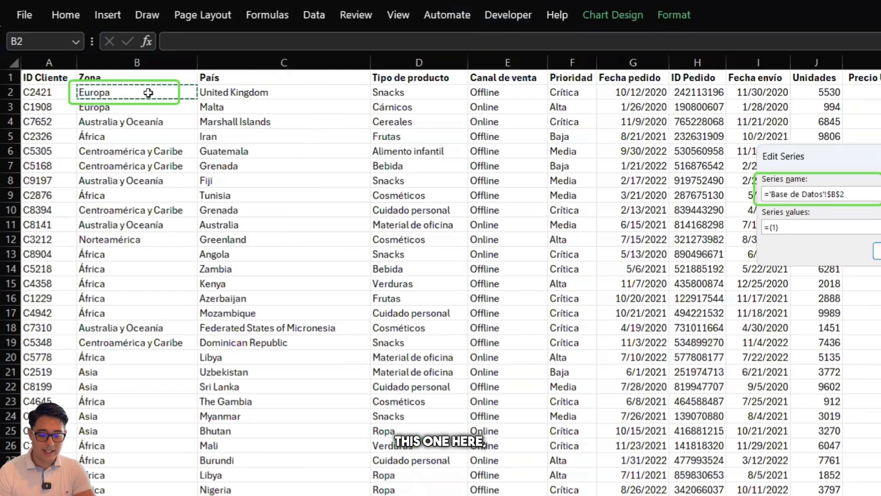
Set the Europa series values to cell M2 of Base de Datos, under Importe venta total, and accept the series
{"action": "left_click", "coordinate": [813, 226]}
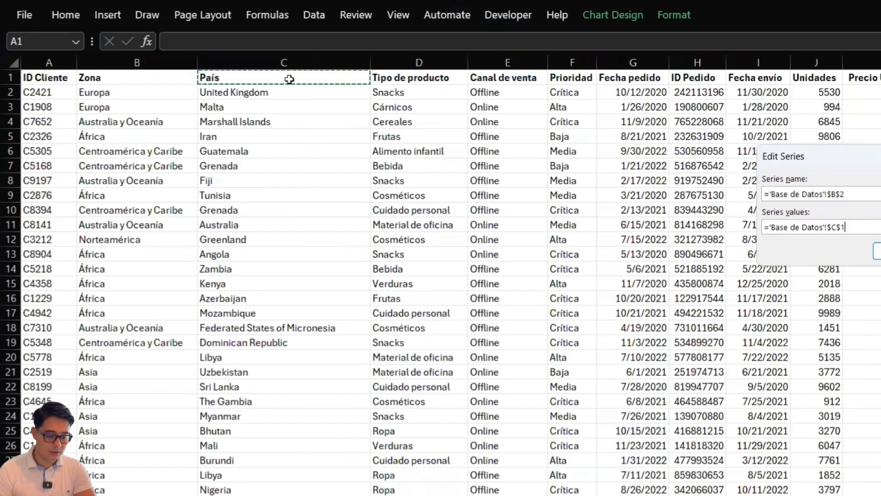
{"action": "left_click", "coordinate": [273, 93]}
{"action": "key", "text": "Right"}
{"action": "key", "text": "Right"}
{"action": "key", "text": "Right"}
{"action": "key", "text": "Right"}
{"action": "key", "text": "Right"}
{"action": "key", "text": "Right"}
{"action": "key", "text": "Right"}
{"action": "key", "text": "Right"}
{"action": "key", "text": "Right"}
{"action": "key", "text": "Right"}
{"action": "key", "text": "Right"}
{"action": "key", "text": "Right"}
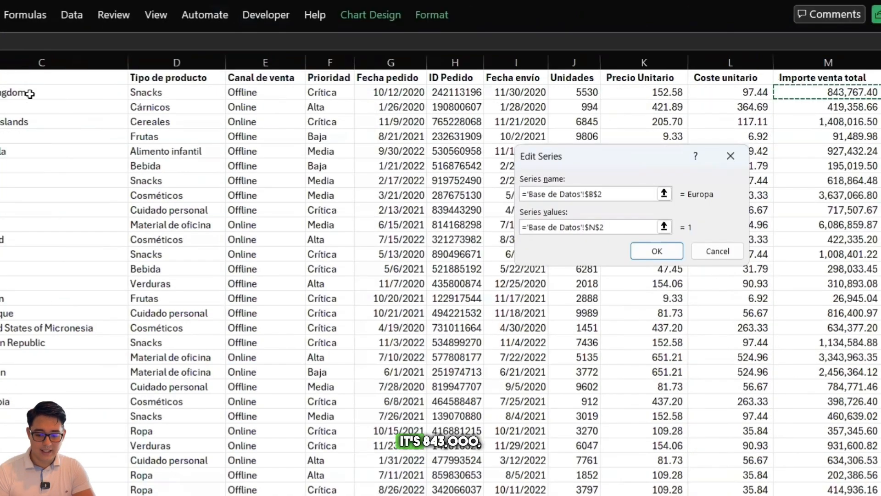
{"action": "key", "text": "Left"}
{"action": "key", "text": "Left"}
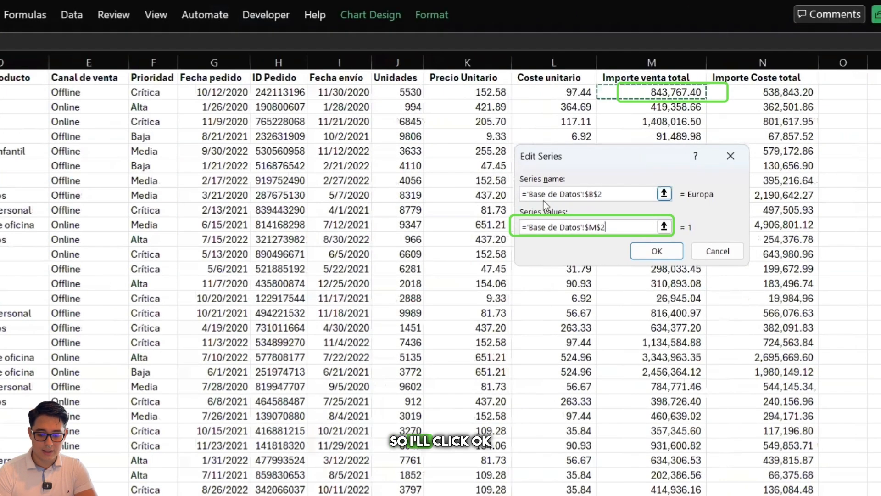
{"action": "left_click", "coordinate": [657, 251]}
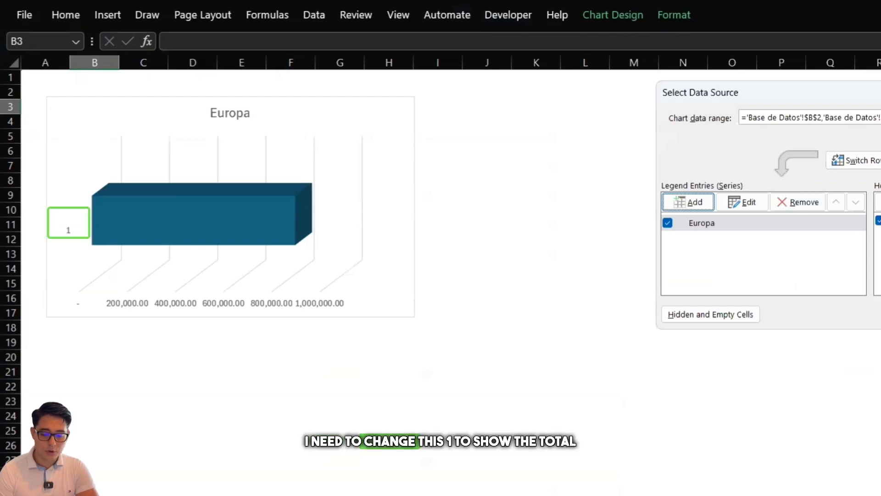
Set the chart's category axis label to cell M1 of Base de Datos and enlarge the chart to about column N, row 23
{"action": "left_click", "coordinate": [879, 202]}
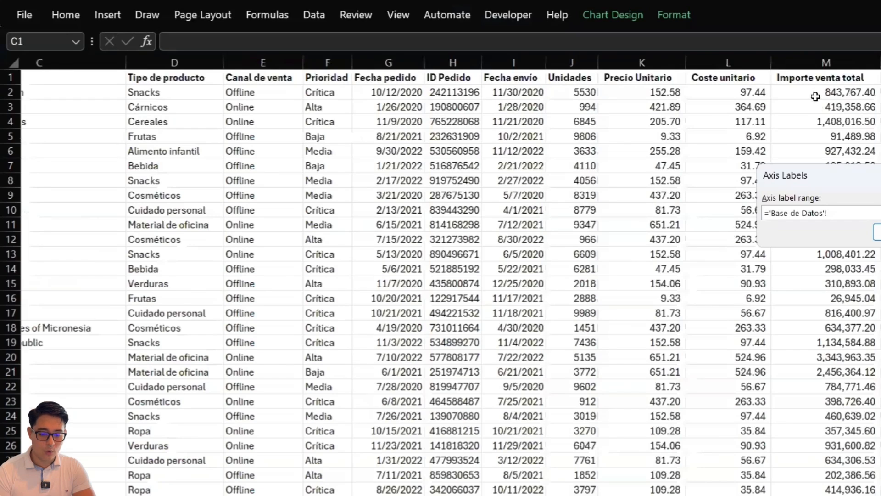
{"action": "left_click", "coordinate": [824, 76]}
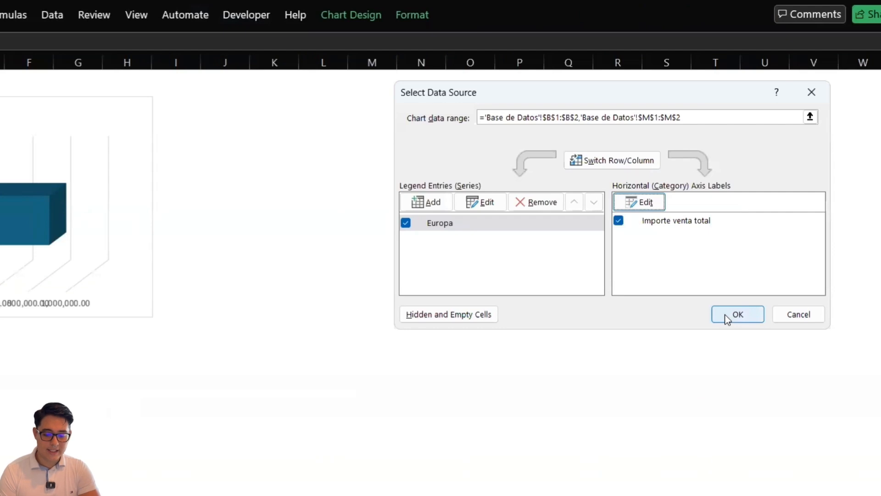
{"action": "left_click", "coordinate": [737, 314]}
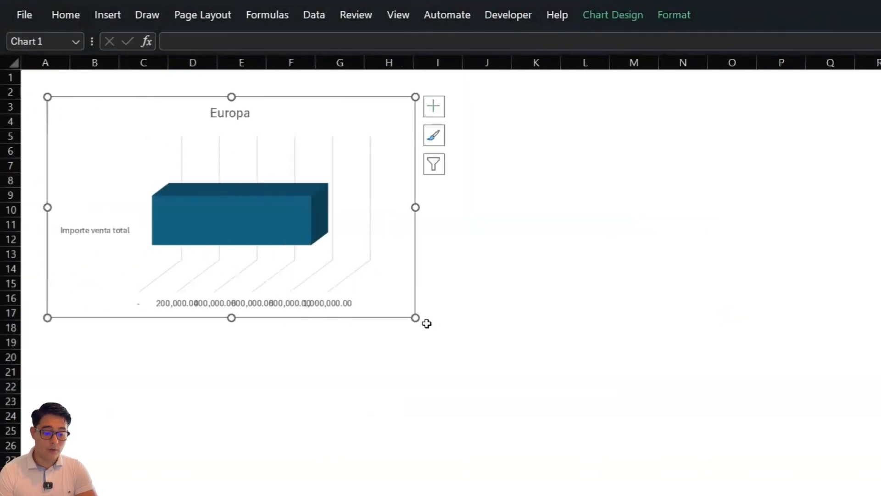
{"action": "left_click_drag", "start_coordinate": [420, 319], "coordinate": [709, 403]}
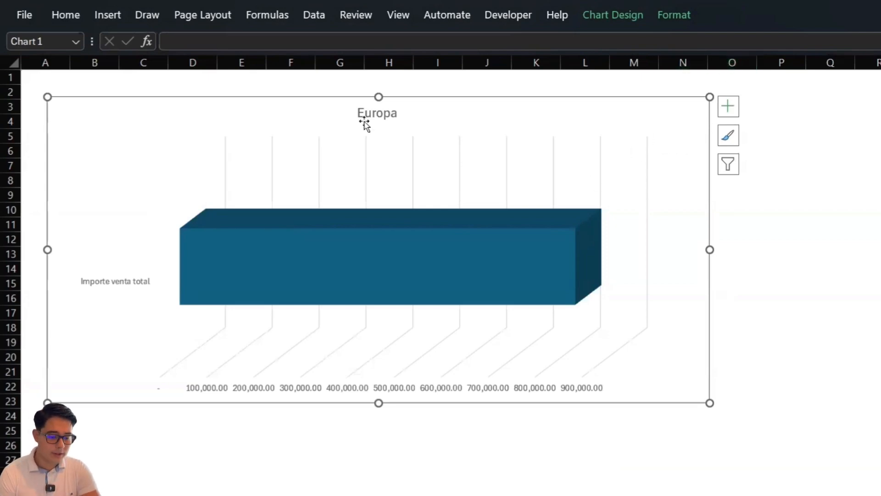
Add another data series to the chart, taking its name from cell B4 (Australia y Oceanía) of the Base de Datos sheet
{"action": "left_click", "coordinate": [625, 19]}
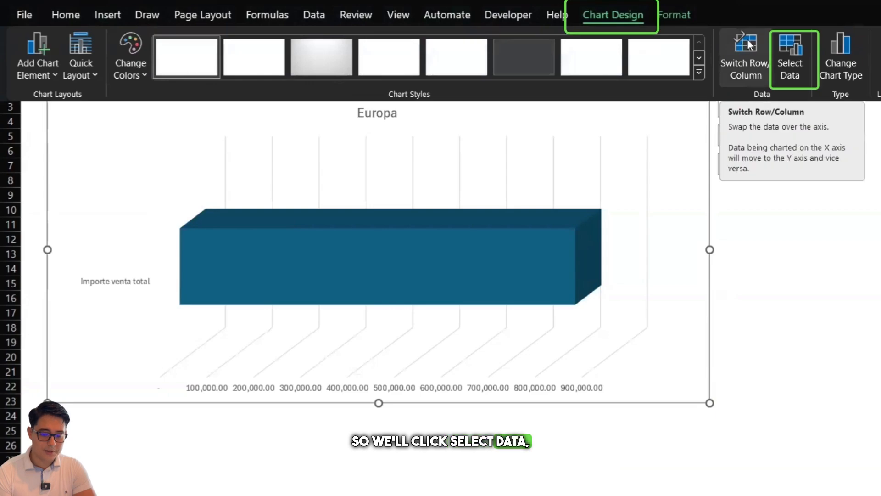
{"action": "left_click", "coordinate": [798, 42]}
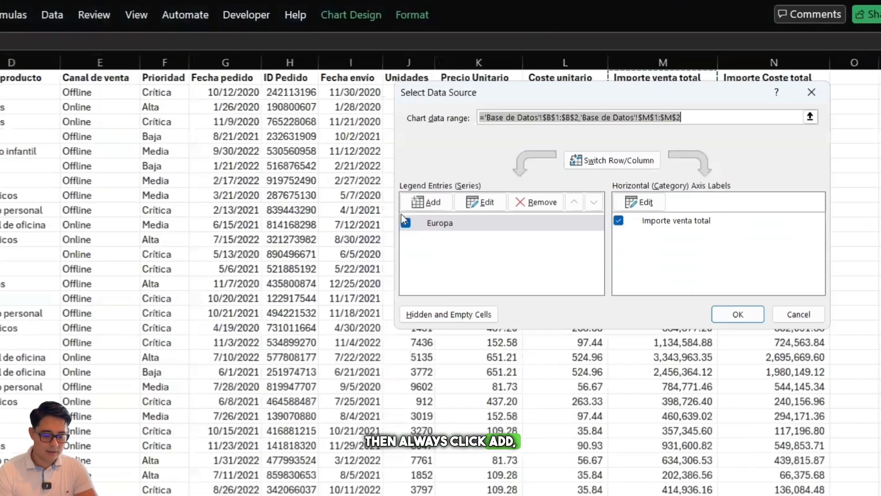
{"action": "left_click", "coordinate": [416, 203]}
{"action": "left_click", "coordinate": [108, 479]}
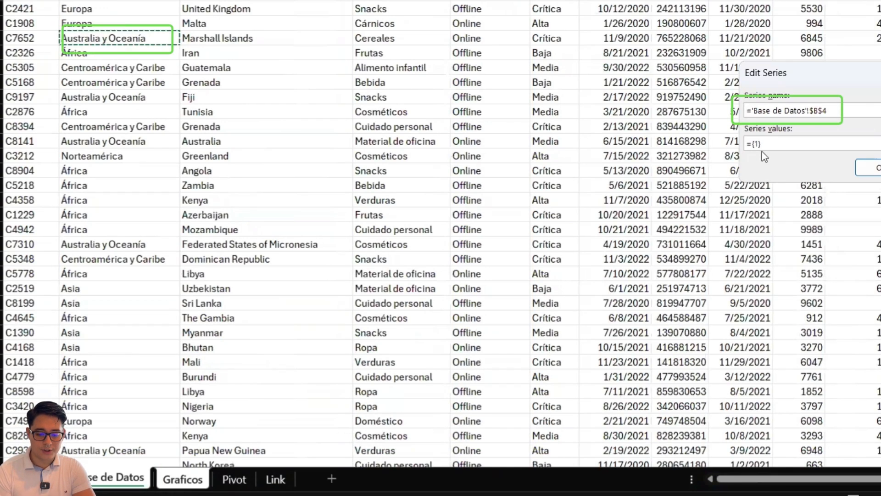
Set the Australia y Oceanía series values to cell M4 of Base de Datos, under Importe venta total, and accept the chart's data changes
{"action": "left_click", "coordinate": [773, 146]}
{"action": "key", "text": "BackSpace"}
{"action": "key", "text": "BackSpace"}
{"action": "key", "text": "BackSpace"}
{"action": "key", "text": "BackSpace"}
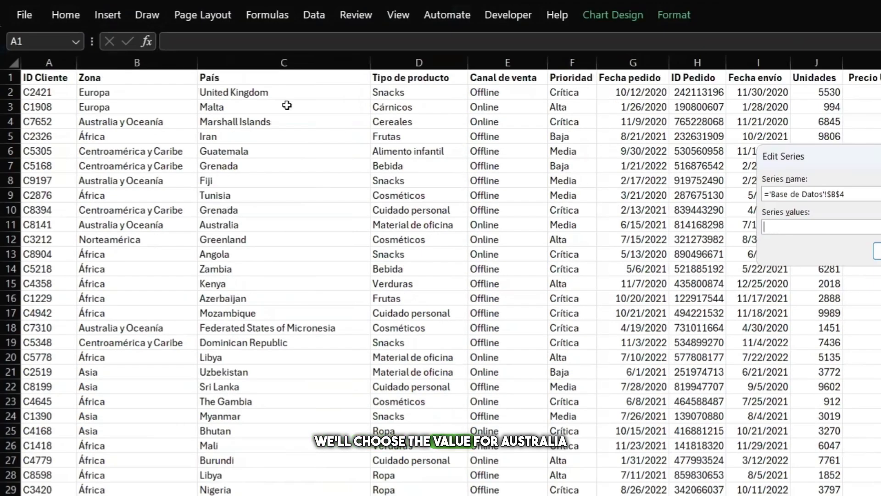
{"action": "left_click", "coordinate": [189, 120]}
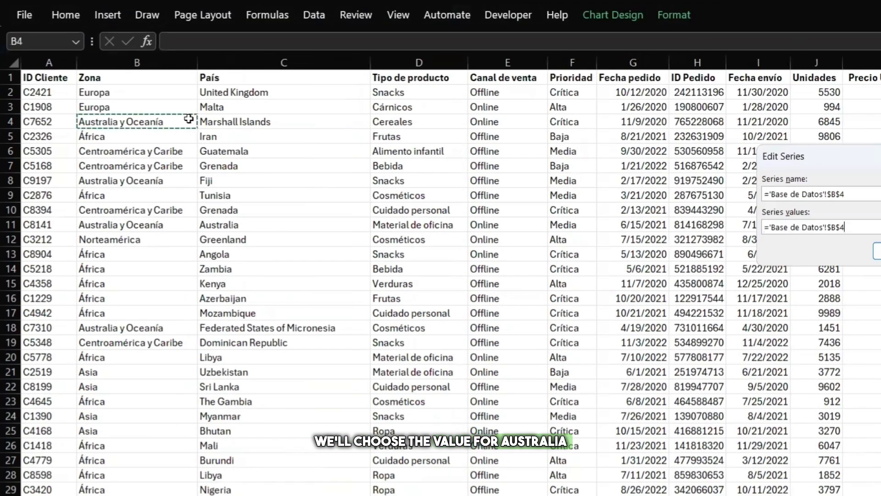
{"action": "key", "text": "Right"}
{"action": "key", "text": "Right"}
{"action": "key", "text": "Right"}
{"action": "key", "text": "Right"}
{"action": "key", "text": "Right"}
{"action": "key", "text": "Right"}
{"action": "key", "text": "Right"}
{"action": "key", "text": "Right"}
{"action": "key", "text": "Right"}
{"action": "key", "text": "Right"}
{"action": "key", "text": "Right"}
{"action": "key", "text": "Right"}
{"action": "key", "text": "Right"}
{"action": "key", "text": "Right"}
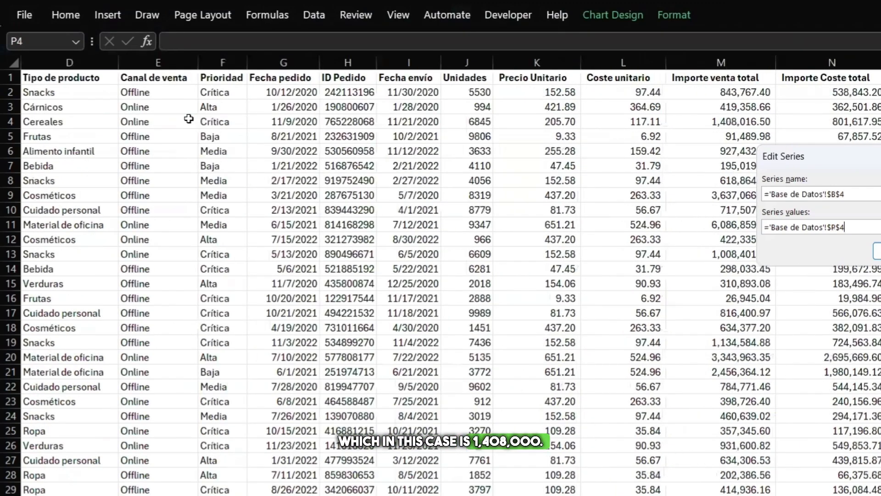
{"action": "left_click", "coordinate": [721, 122]}
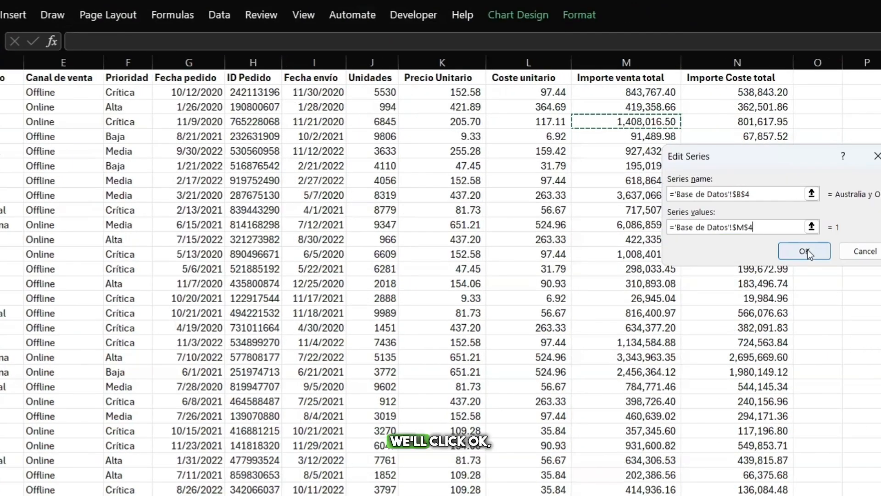
{"action": "left_click", "coordinate": [807, 253]}
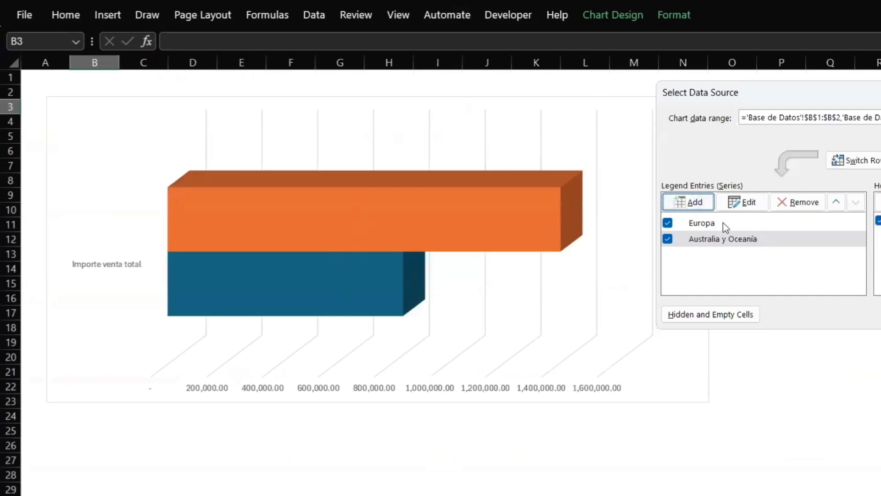
{"action": "left_click", "coordinate": [880, 315]}
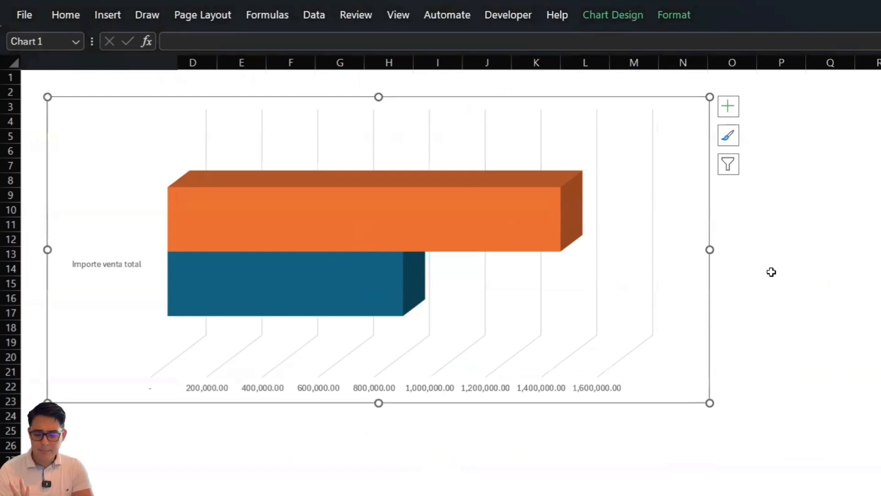
Add a third series to the chart, named Europa, using the Importe venta total from another Europa row of Base de Datos, and accept it
{"action": "left_click", "coordinate": [617, 19]}
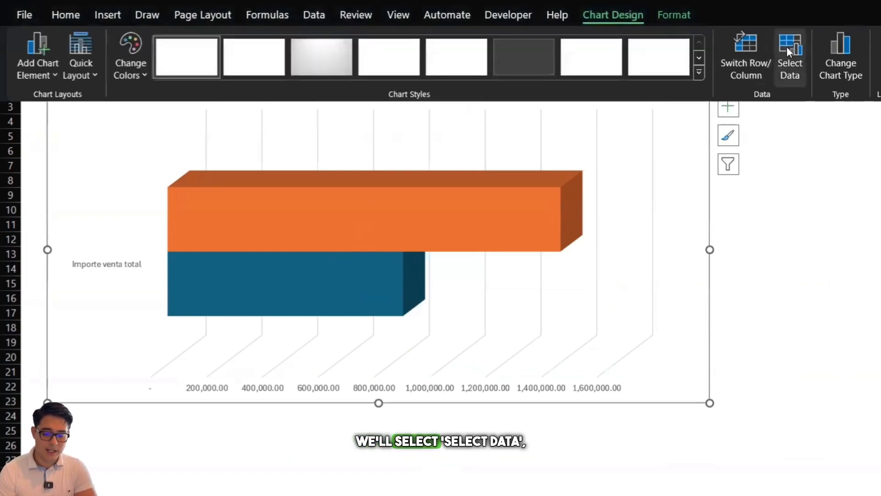
{"action": "left_click", "coordinate": [787, 46]}
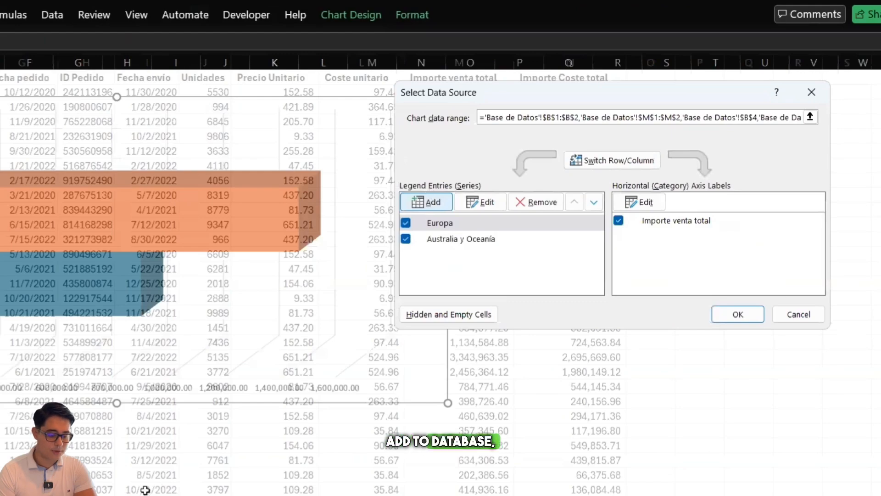
{"action": "left_click", "coordinate": [430, 201]}
{"action": "scroll", "coordinate": [440, 284], "scroll_direction": "right", "scroll_amount": 1}
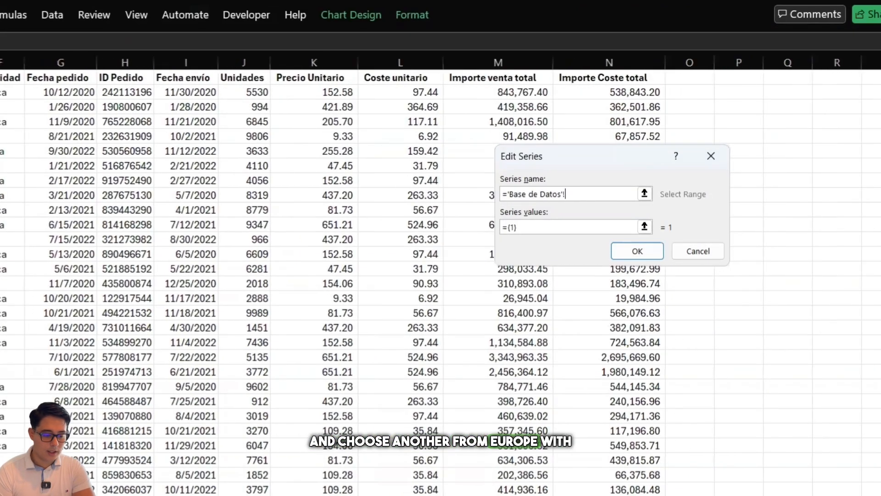
{"action": "scroll", "coordinate": [441, 284], "scroll_direction": "left", "scroll_amount": 3}
{"action": "scroll", "coordinate": [441, 284], "scroll_direction": "left", "scroll_amount": 1}
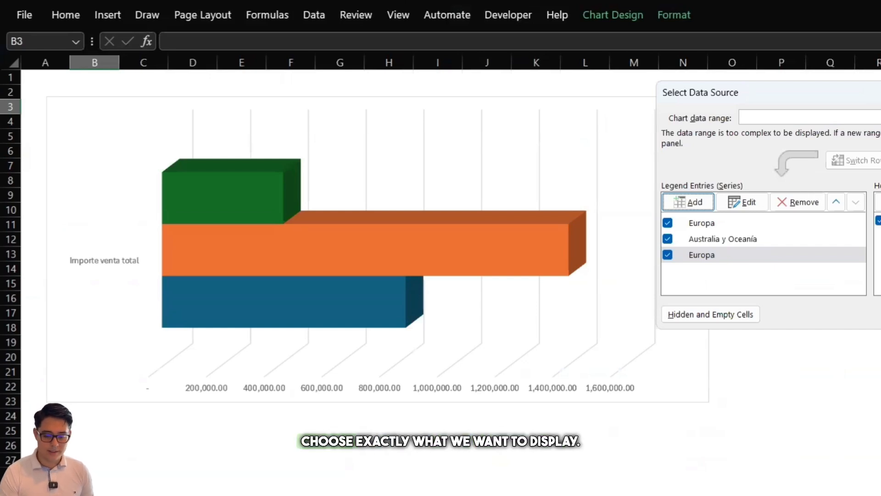
{"action": "key", "text": "Return"}
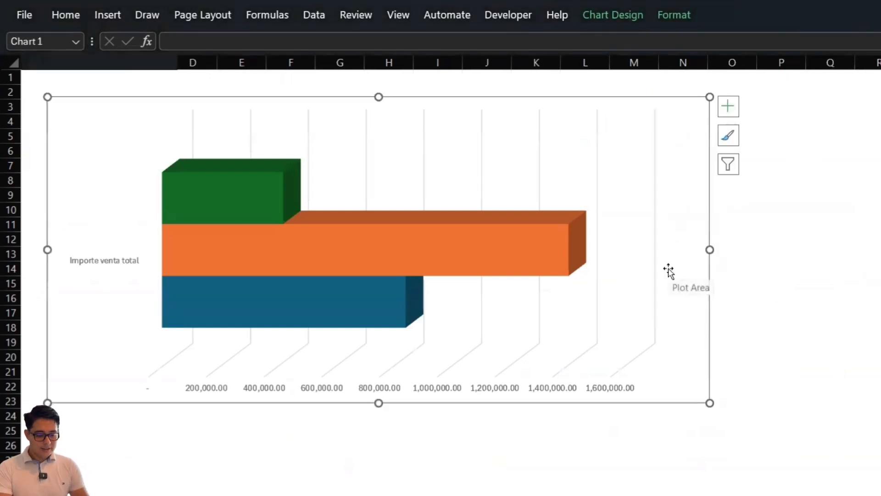